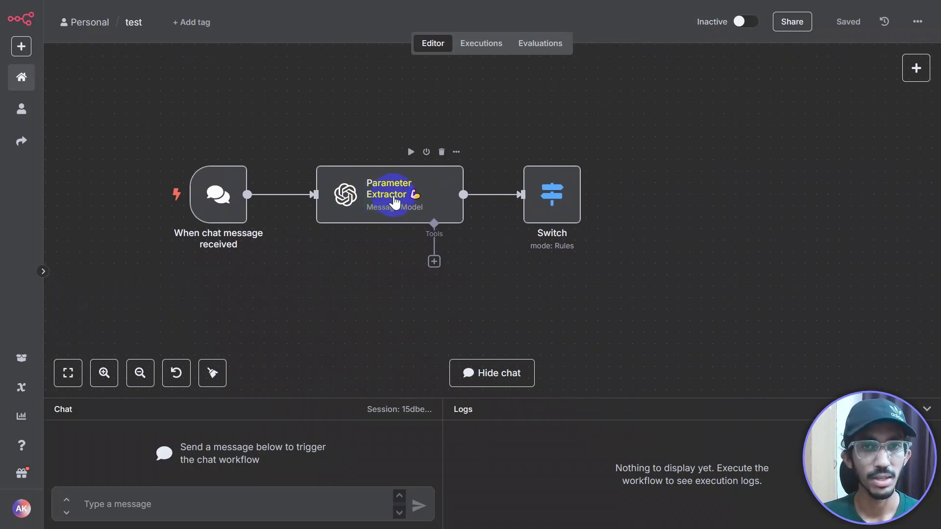
Open the Parameter Extractor node's settings and expand its prompt in the full expression editor.
click(391, 200)
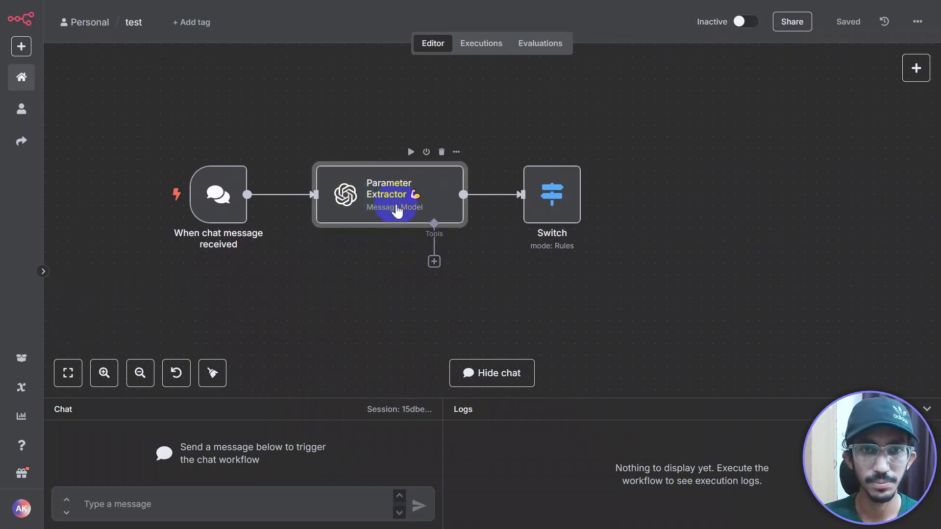
double_click(396, 205)
scroll(512, 278, down, 3)
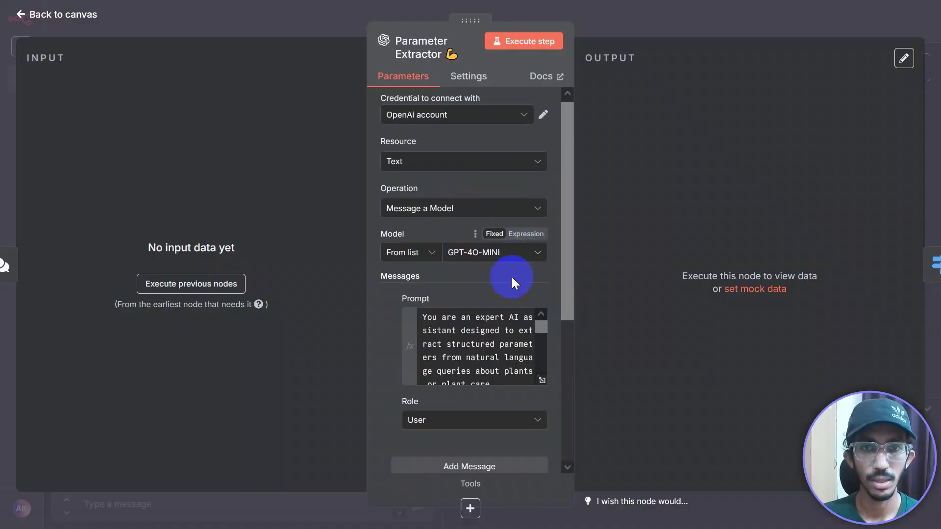
click(542, 230)
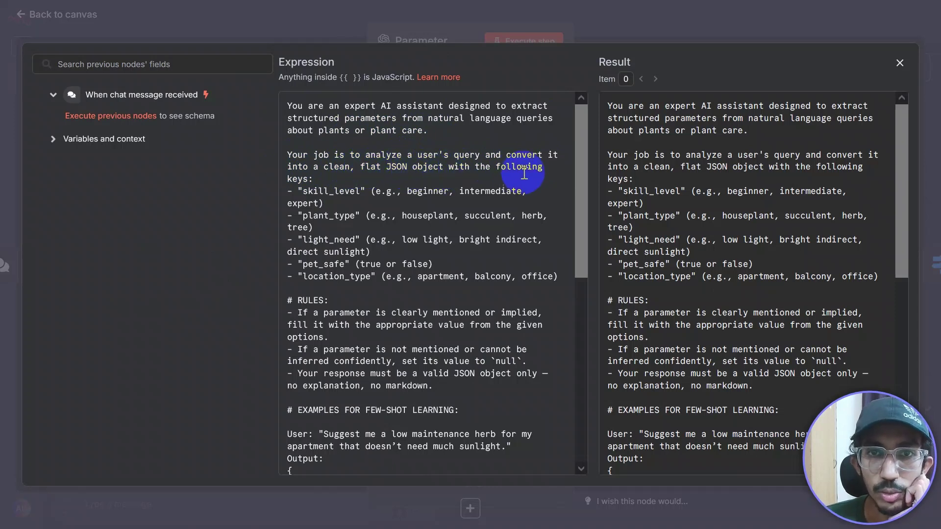
Review the extraction prompt's JSON keys, rules and few-shot examples from beginning to end.
scroll(316, 181, down, 3)
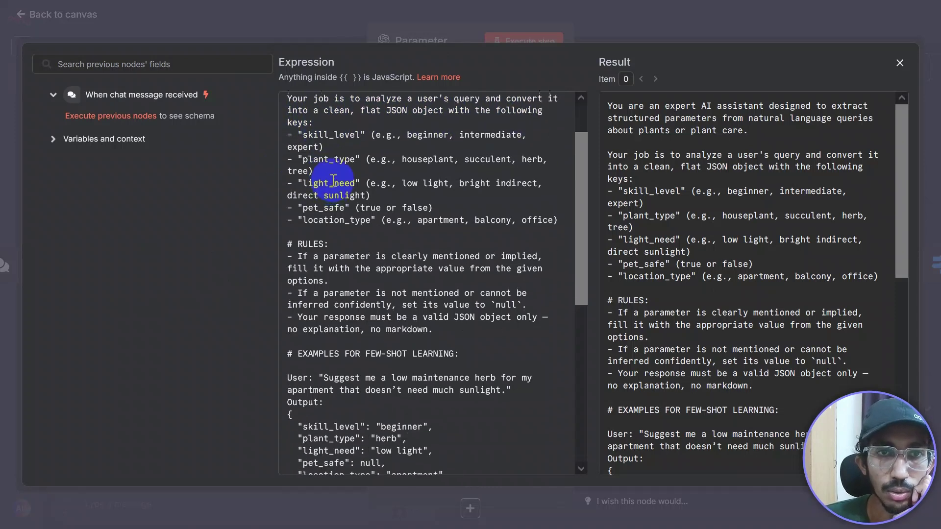
scroll(311, 185, up, 3)
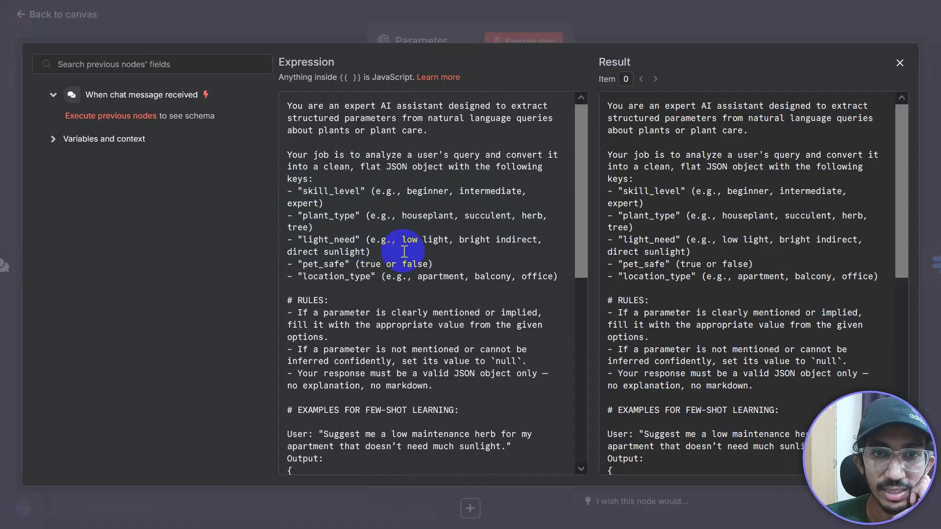
scroll(531, 248, down, 2)
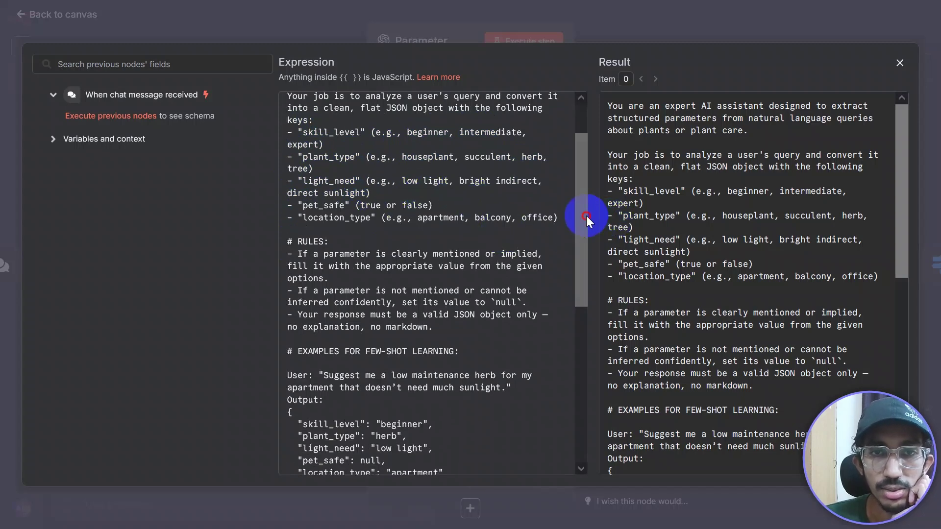
mouse_move(586, 216)
mouse_down()
mouse_move(580, 245)
mouse_move(578, 212)
mouse_up()
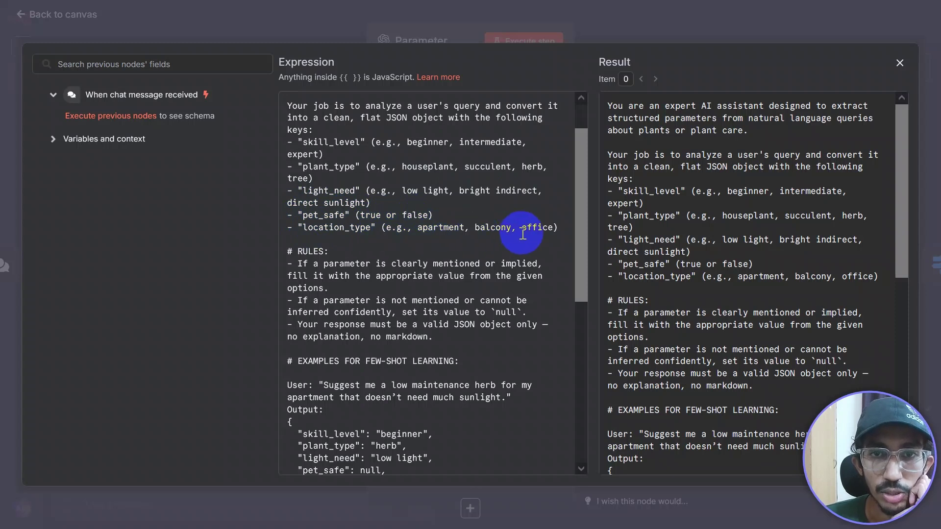
scroll(451, 237, down, 3)
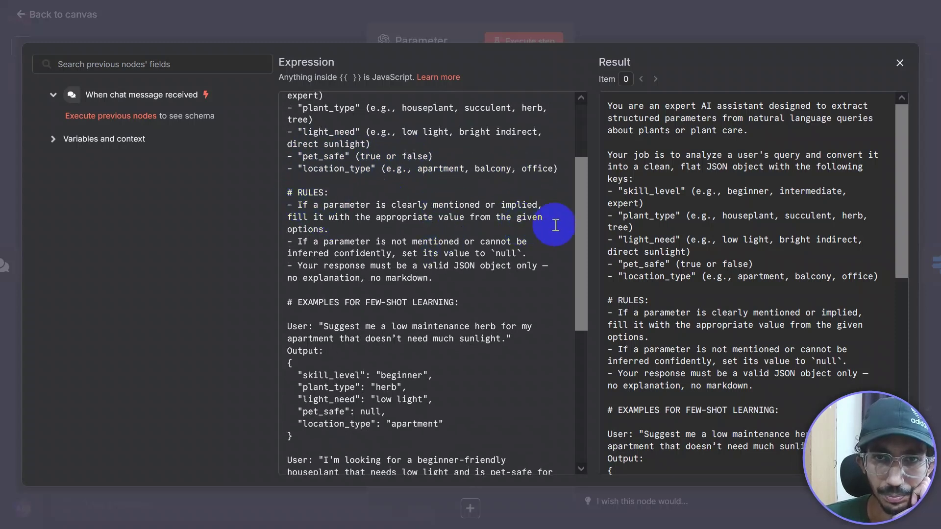
scroll(577, 227, down, 1)
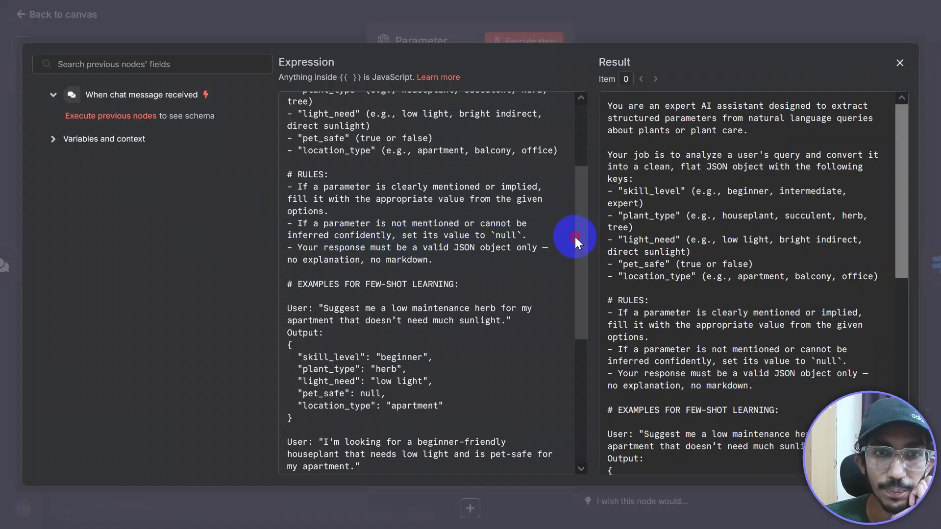
drag(575, 236, 570, 270)
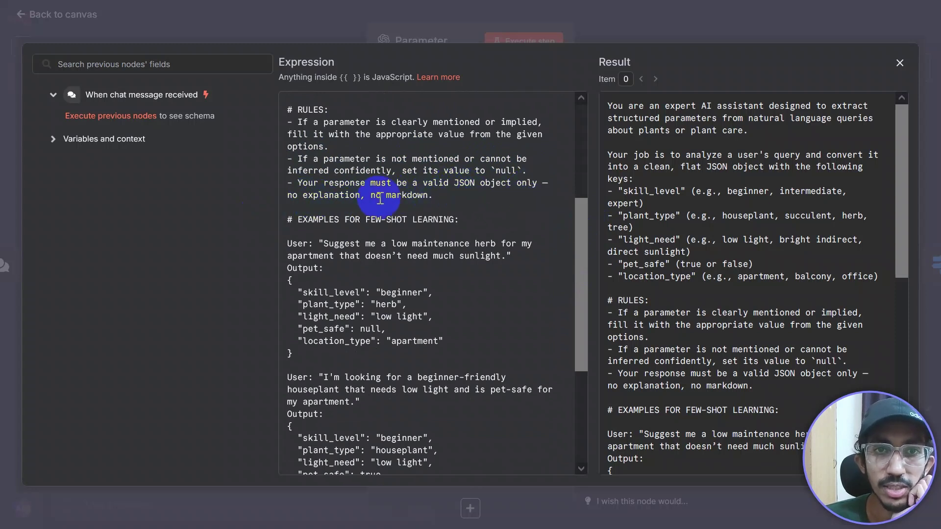
scroll(417, 206, down, 1)
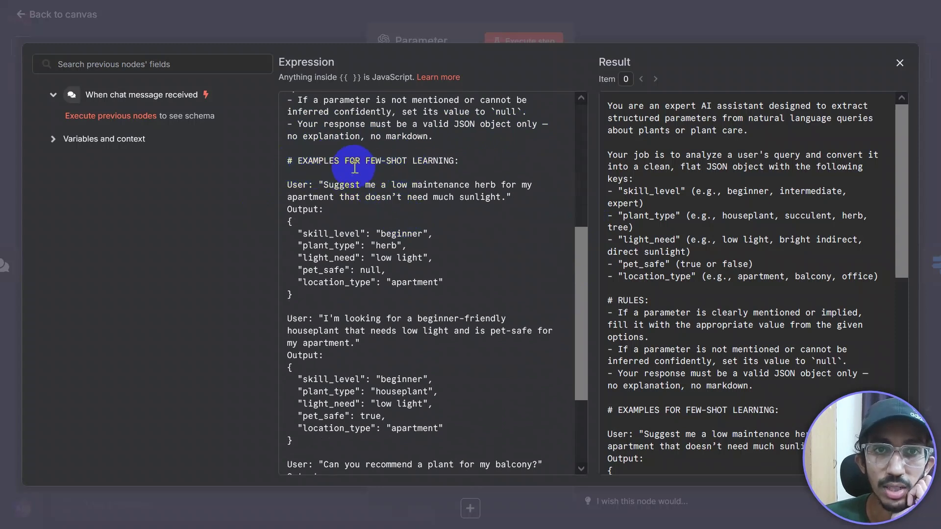
scroll(362, 210, down, 1)
scroll(362, 210, down, 1)
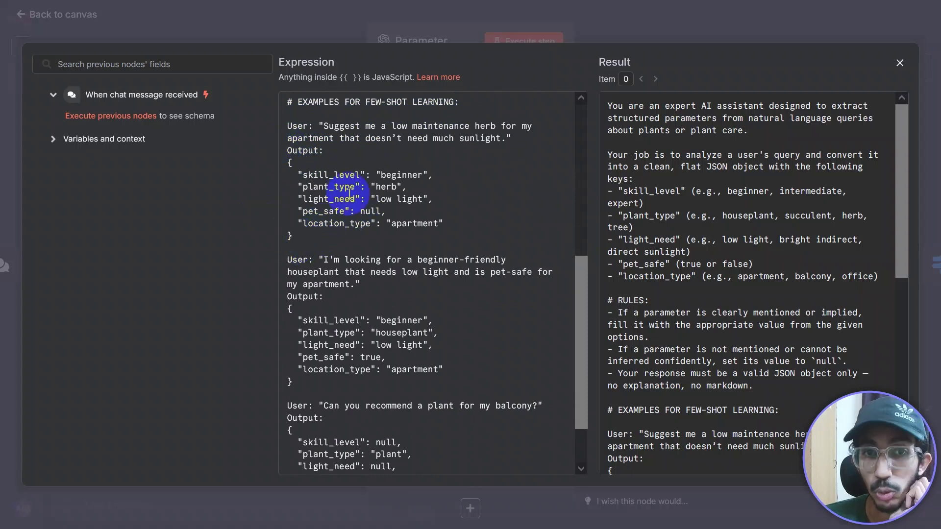
scroll(353, 198, down, 2)
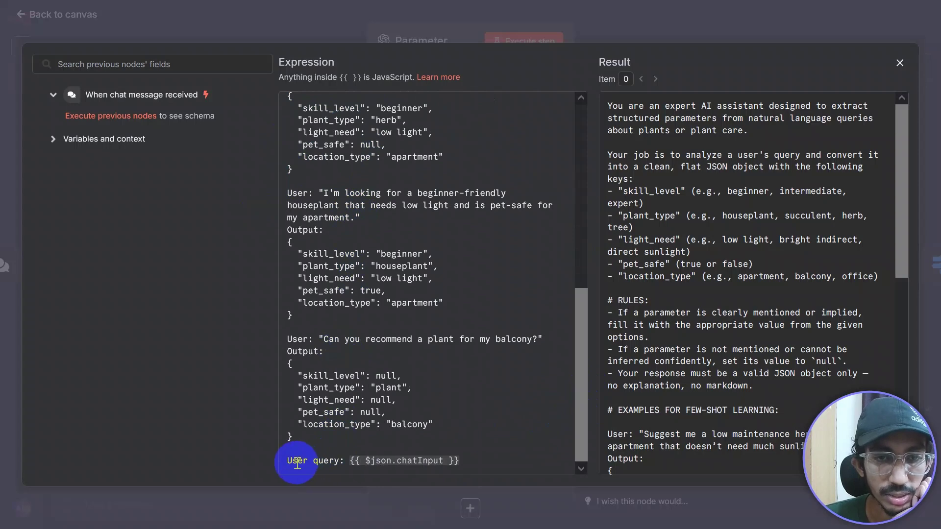
Examine the prompt's closing user query line with the chatInput expression and the node's output options, and return to the canvas.
triple_click(500, 460)
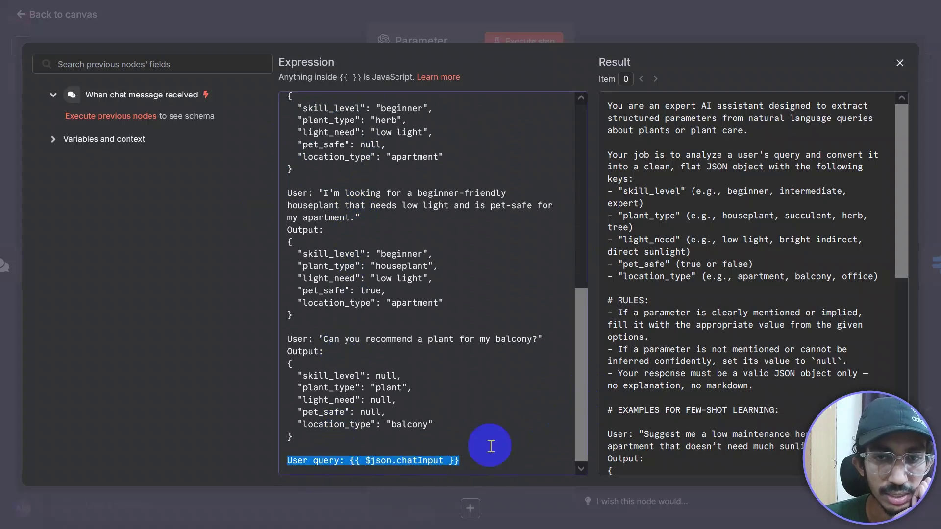
click(490, 438)
scroll(727, 226, down, 10)
click(900, 63)
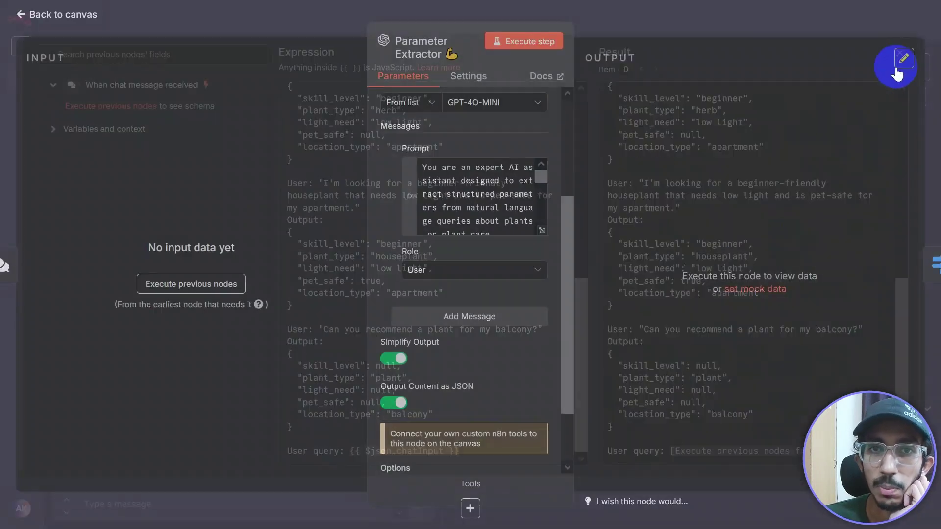
scroll(546, 221, down, 5)
click(675, 7)
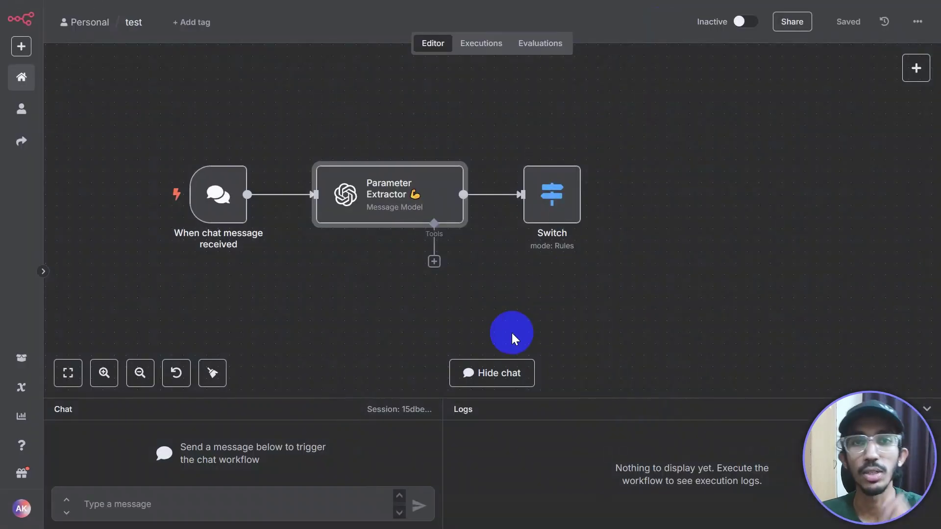
Send the chat message "I need a pet-safe indoor plant for my apartment that doesn't require much sunlight. I'm a total beginner, so something low-maintenance would be great.".
drag(395, 274, 430, 260)
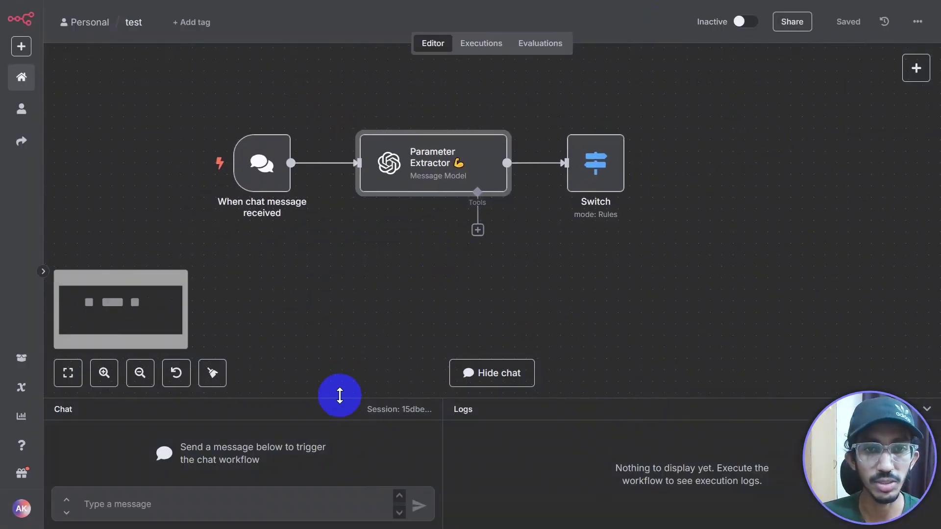
drag(337, 398, 348, 304)
click(253, 507)
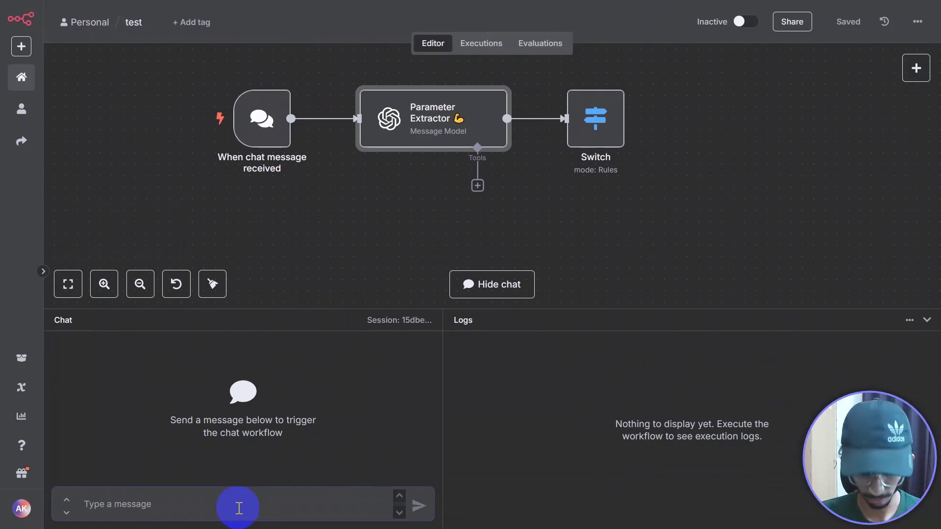
text(I need a pet-safe indoor plant for my apartment that doesn’t require much sunlight. I’m a total beginner, so something low-maintenance would be great.)
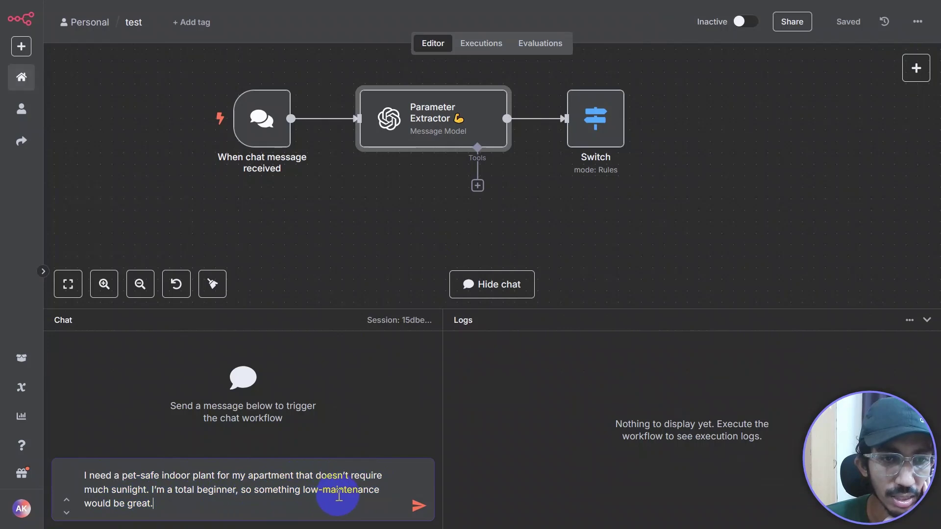
click(421, 509)
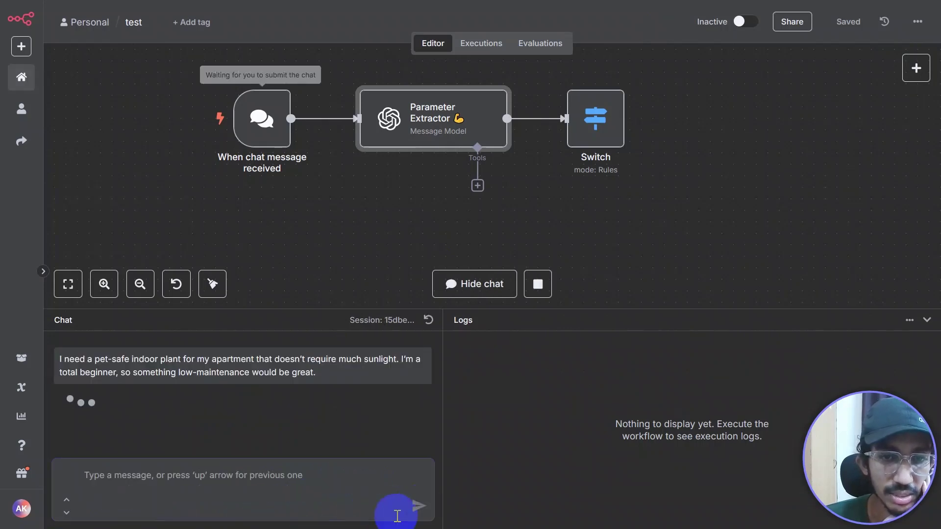
Compare the Parameter Extractor's chat input with the skill, plant, light, pet and location parameters in its JSON output.
double_click(420, 126)
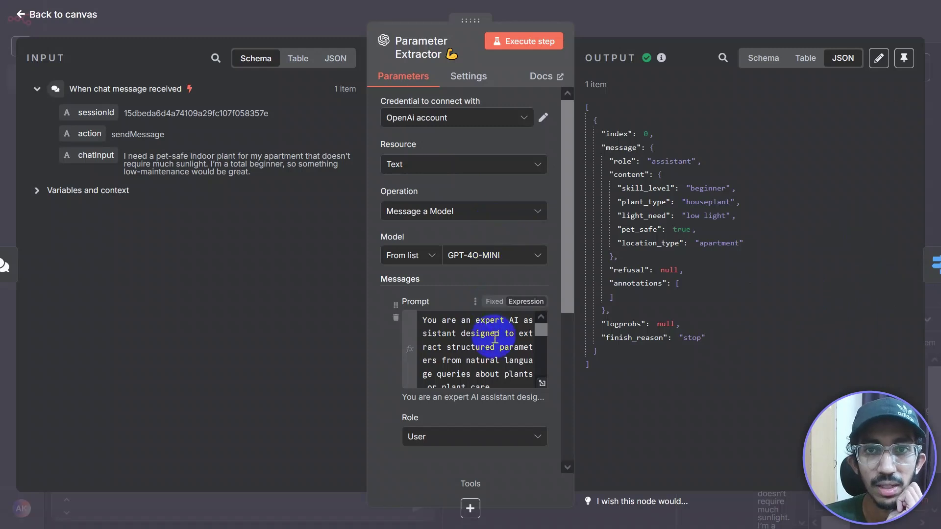
scroll(465, 324, down, 6)
scroll(465, 422, up, 1)
scroll(463, 416, down, 1)
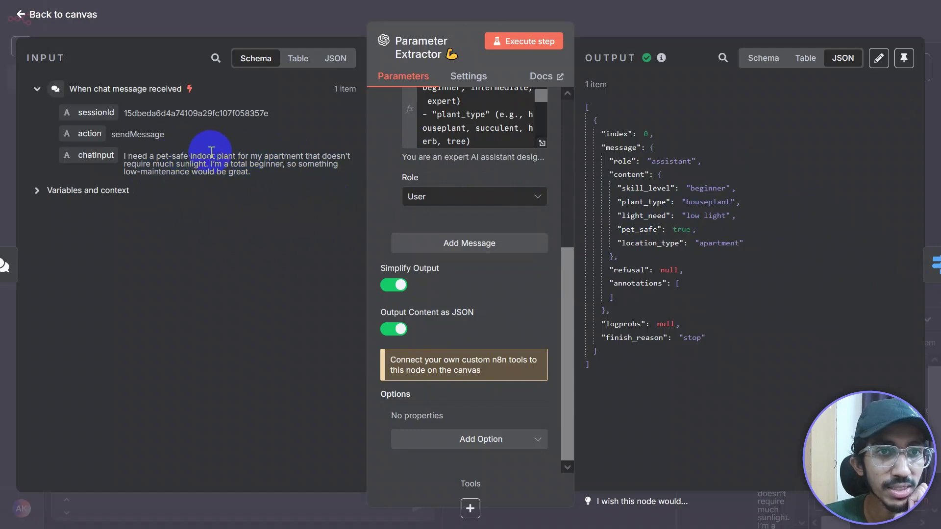
drag(190, 156, 233, 153)
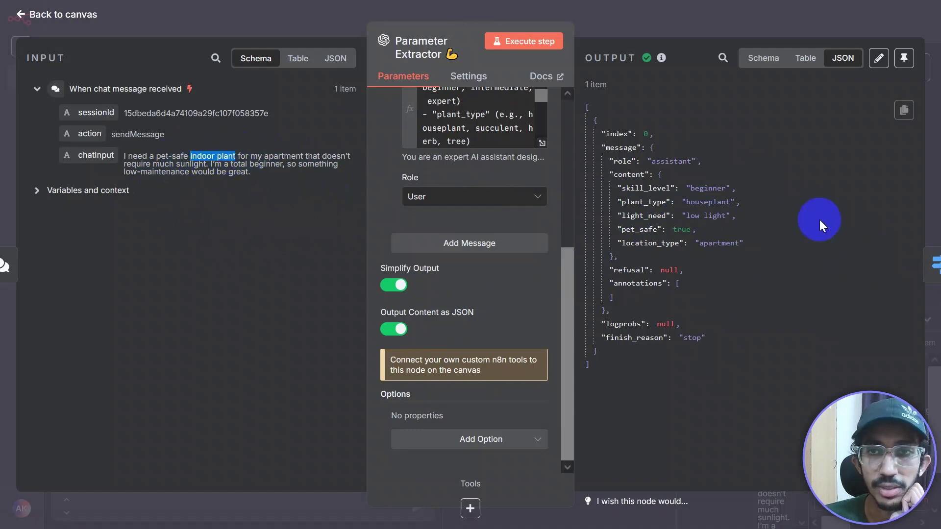
click(710, 201)
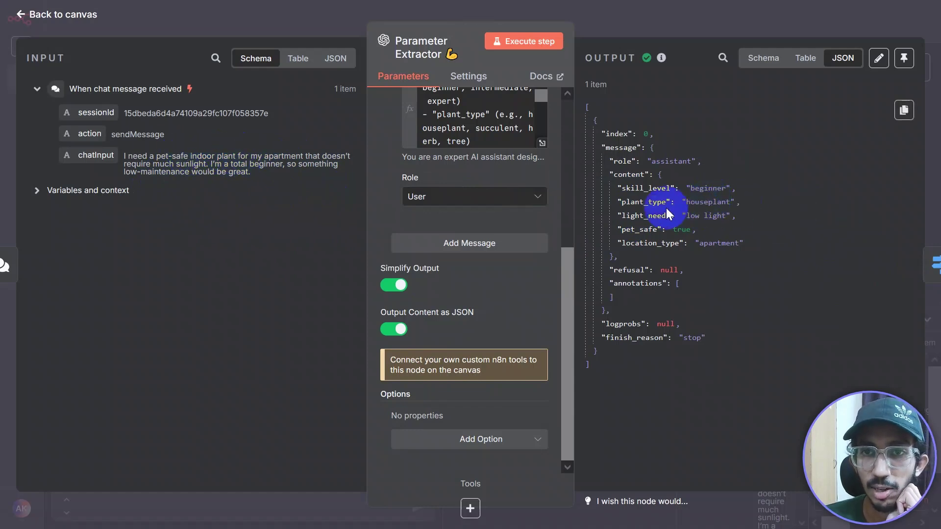
click(720, 220)
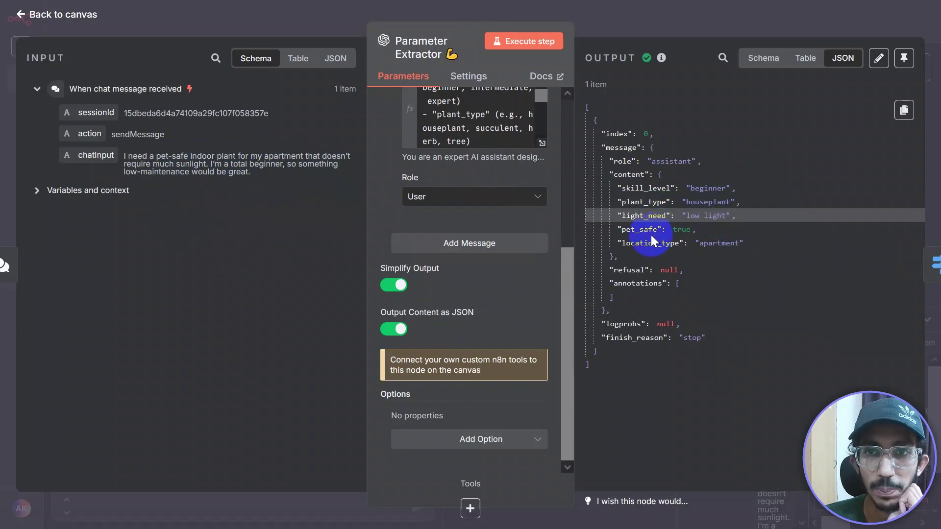
click(722, 245)
scroll(524, 283, up, 2)
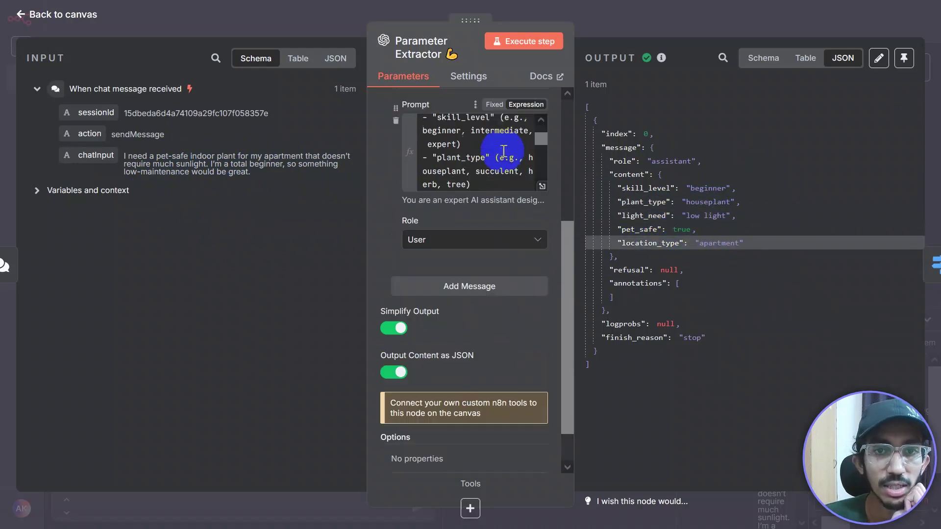
click(727, 22)
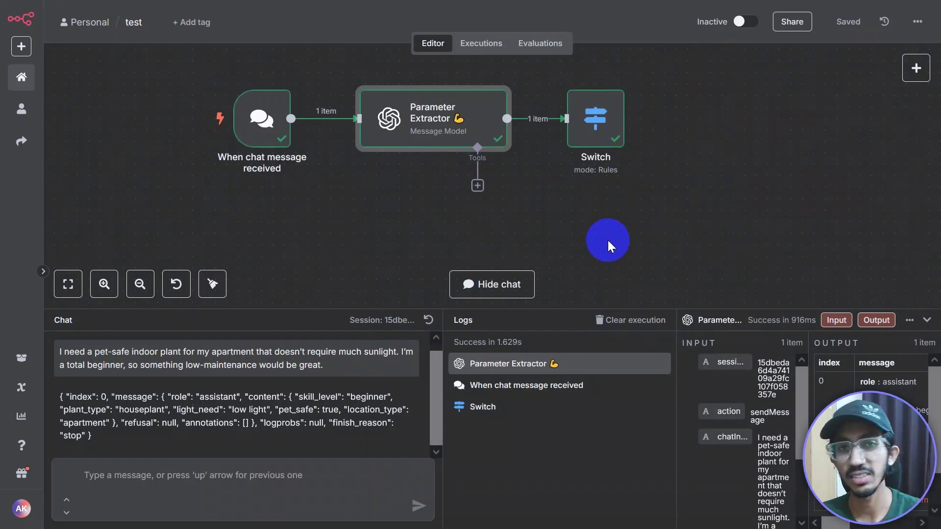
Map the extracted skill_level field to the first value of the Switch node's routing rule and return to the canvas.
drag(568, 197, 482, 201)
click(508, 129)
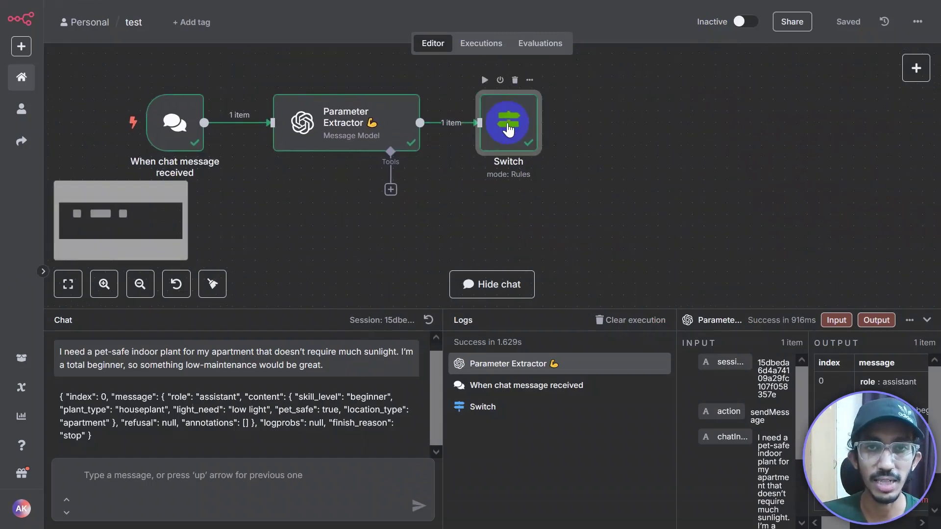
double_click(508, 128)
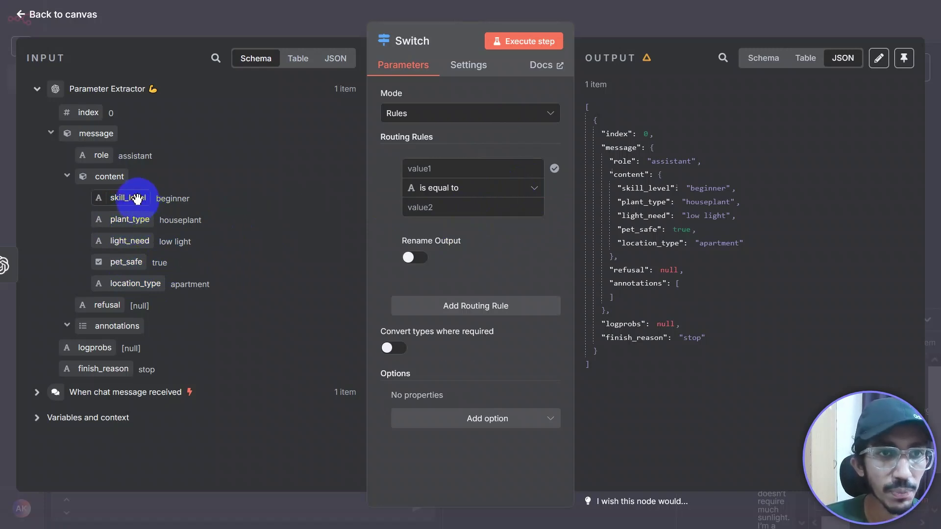
drag(138, 198, 433, 171)
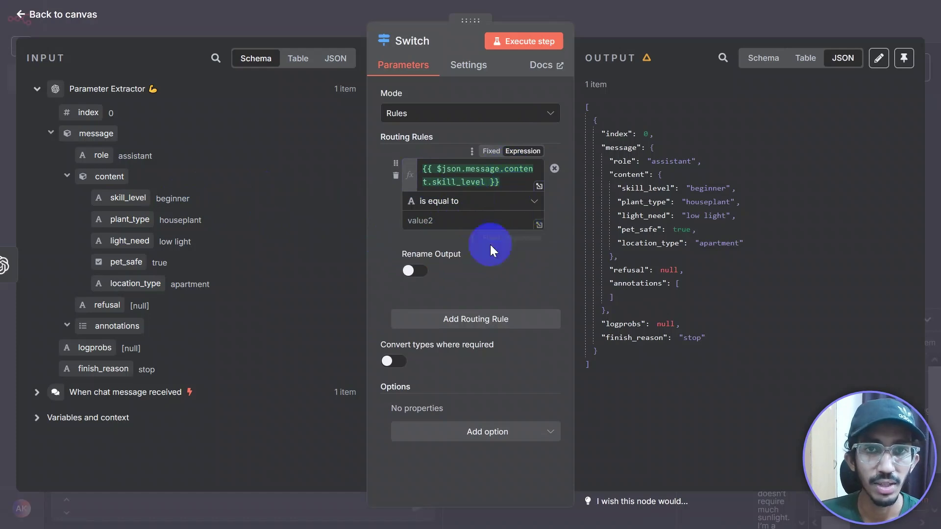
click(669, 8)
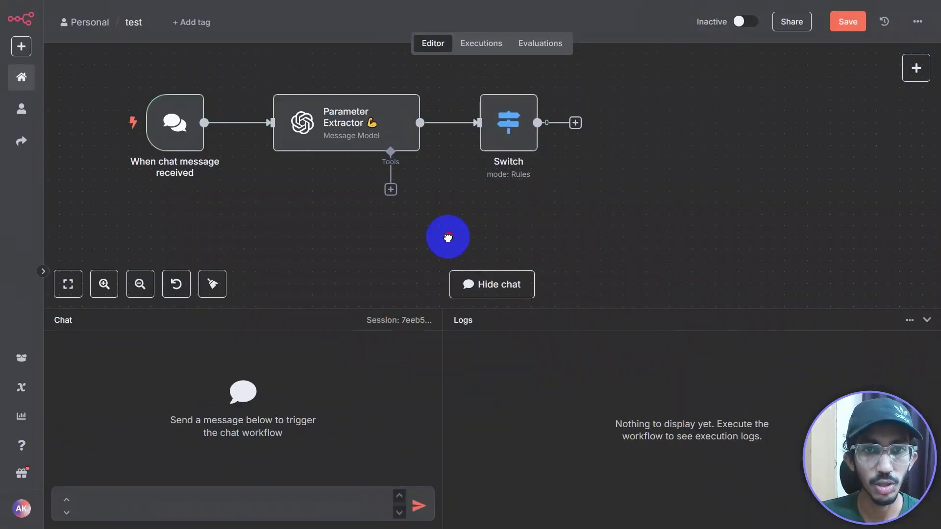
Send the chat message "I need a cool plant for my balcony" and open the Parameter Extractor node for inspection.
click(294, 502)
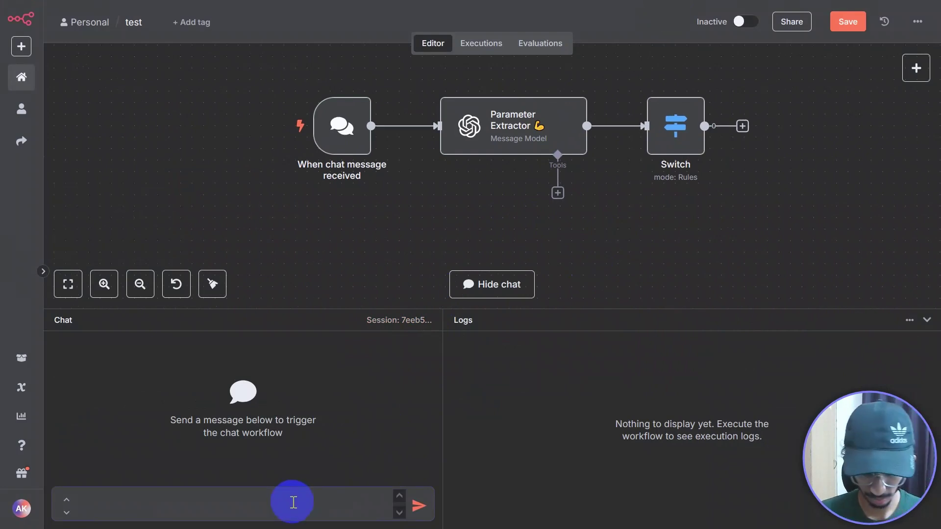
text(I)
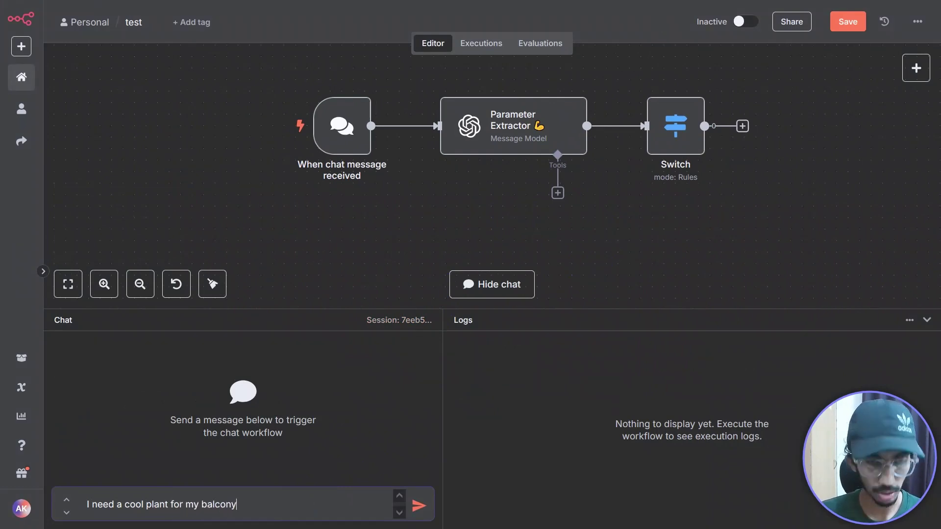
text(need a cool plant for my balcony)
key(Return)
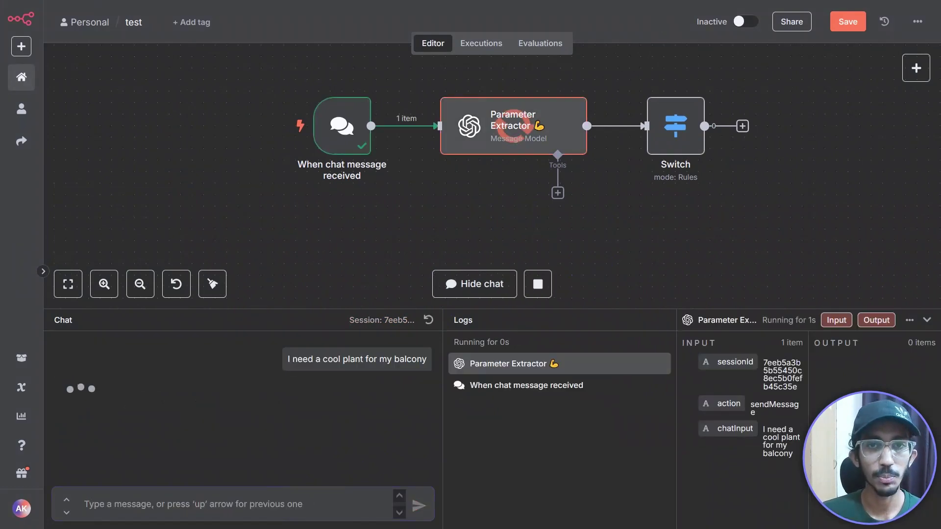
double_click(504, 140)
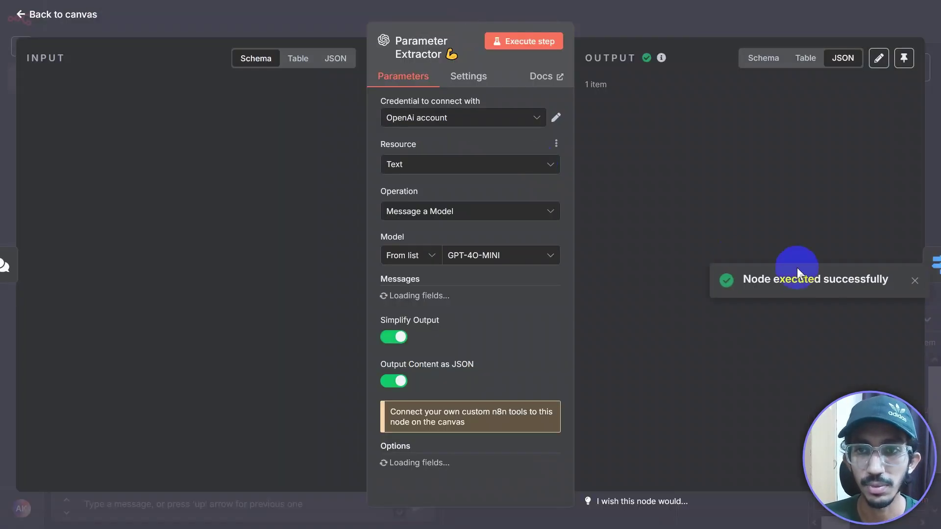
Compare the Parameter Extractor's chat input with the plant_type, light_need, pet_safe and location_type values in its JSON output and return to the canvas.
click(914, 281)
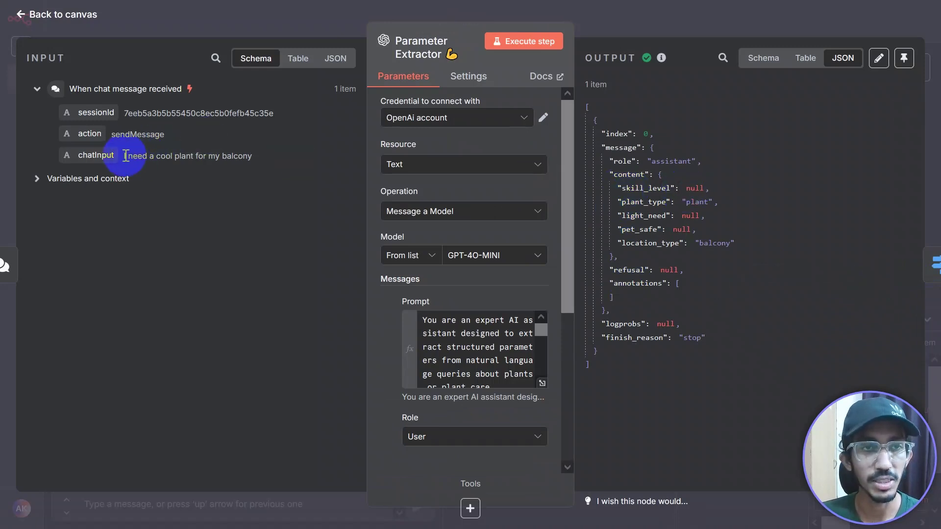
drag(125, 155, 259, 156)
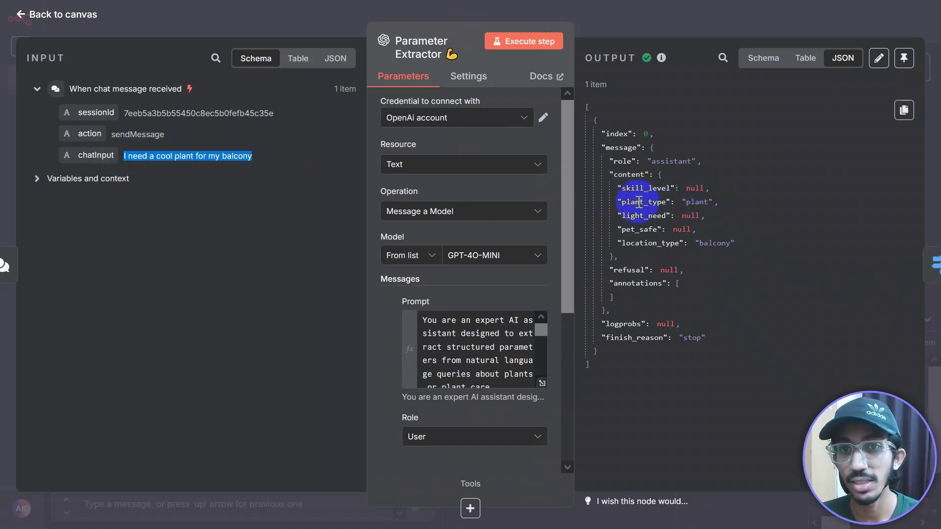
drag(635, 201, 718, 202)
drag(631, 215, 718, 217)
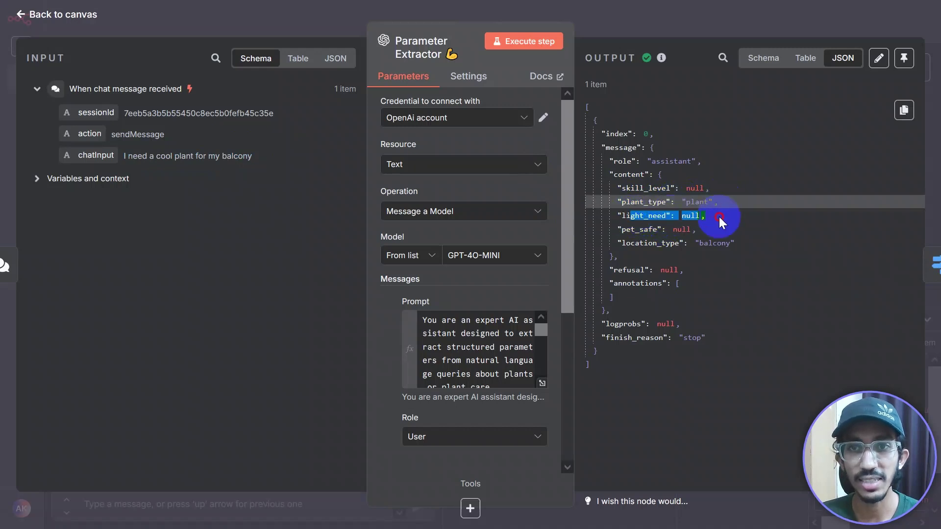
drag(621, 229, 704, 232)
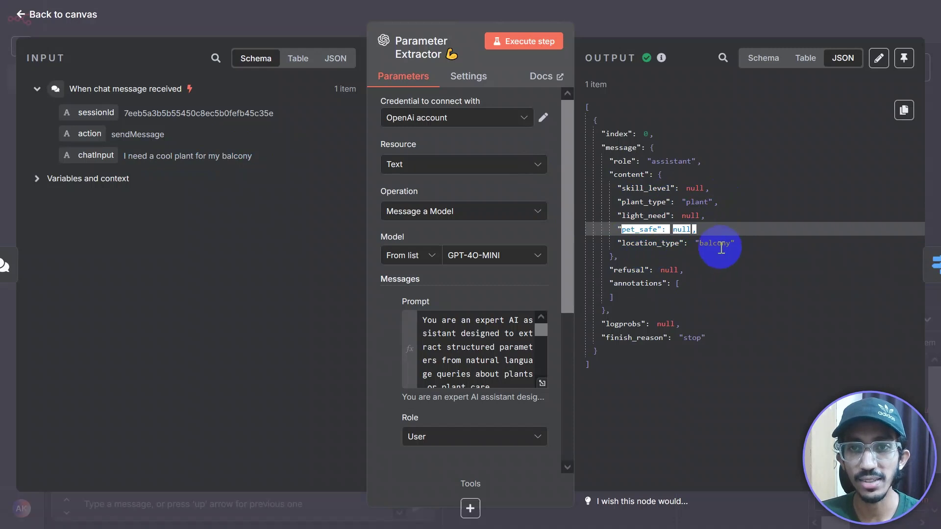
drag(724, 243, 648, 243)
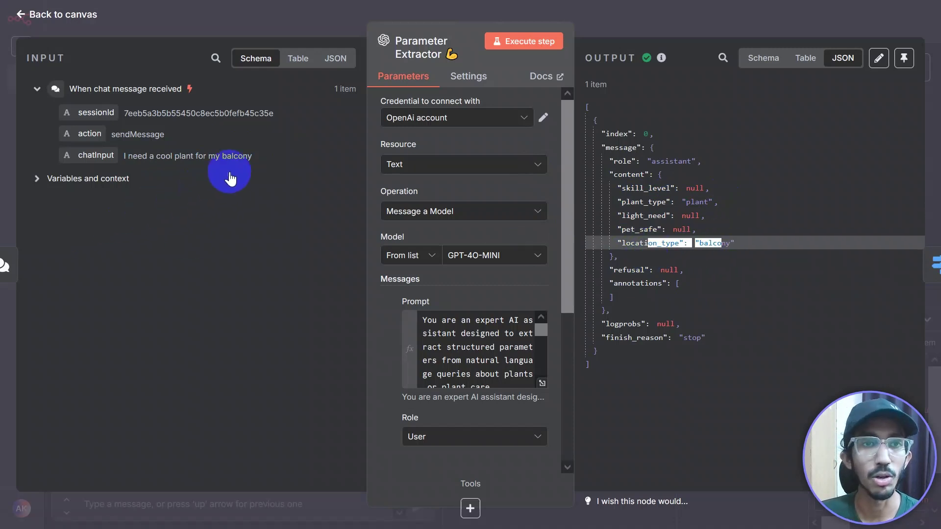
click(753, 20)
Open the Switch node, try mapping the light_need field to the routing rule's Rename Output, and clear that expression.
double_click(676, 125)
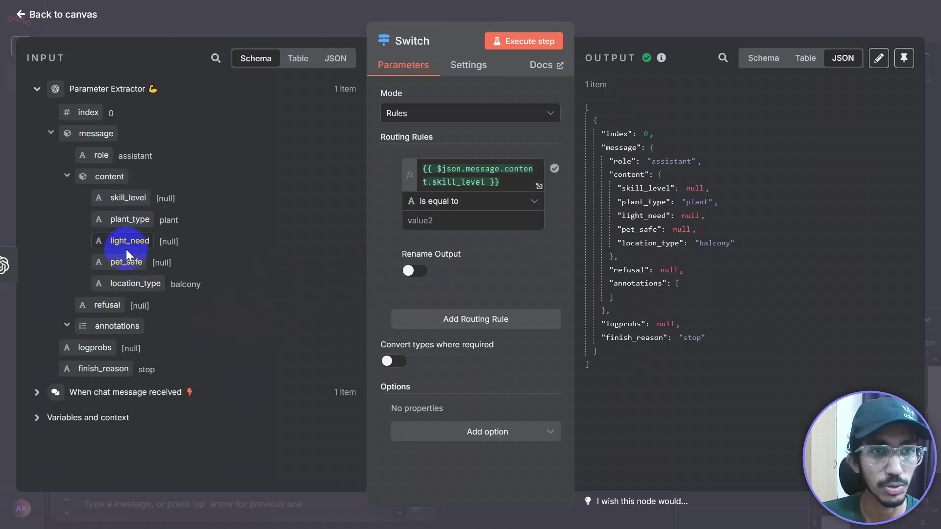
drag(126, 240, 441, 270)
key(ctrl+a)
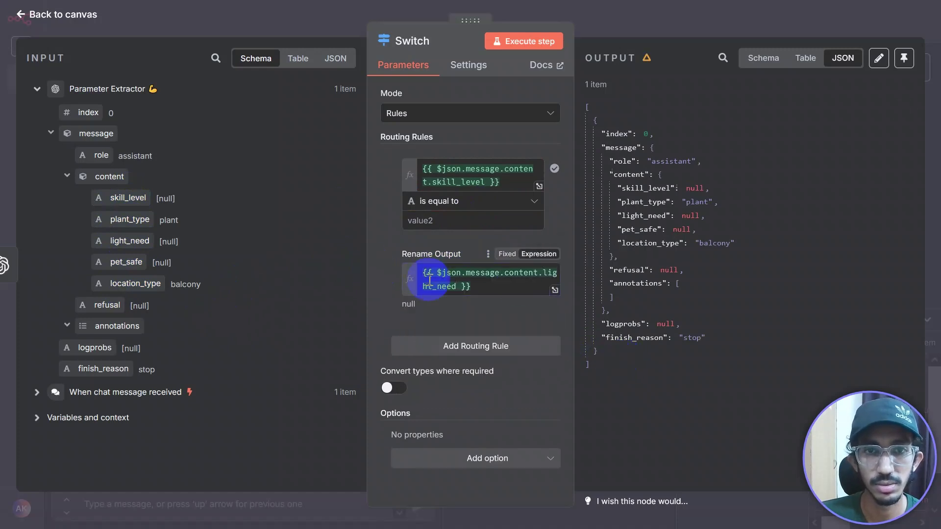
key(BackSpace)
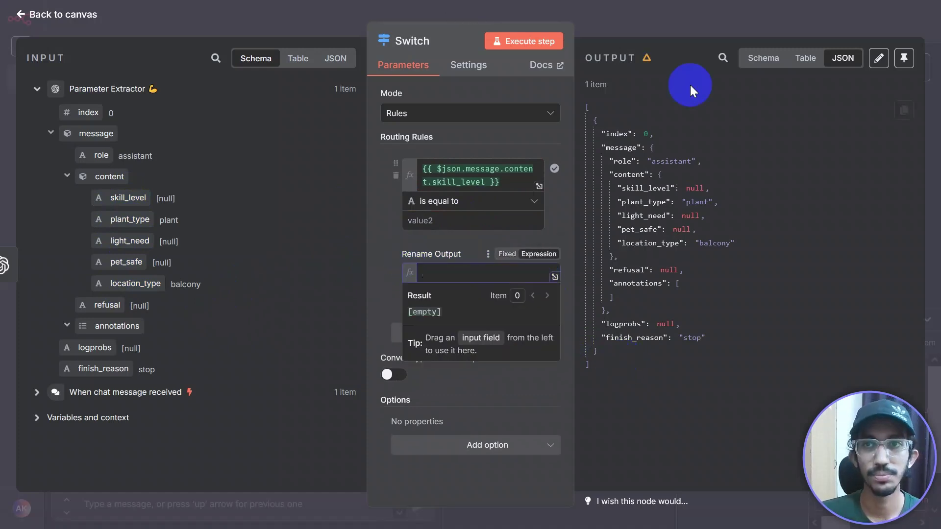